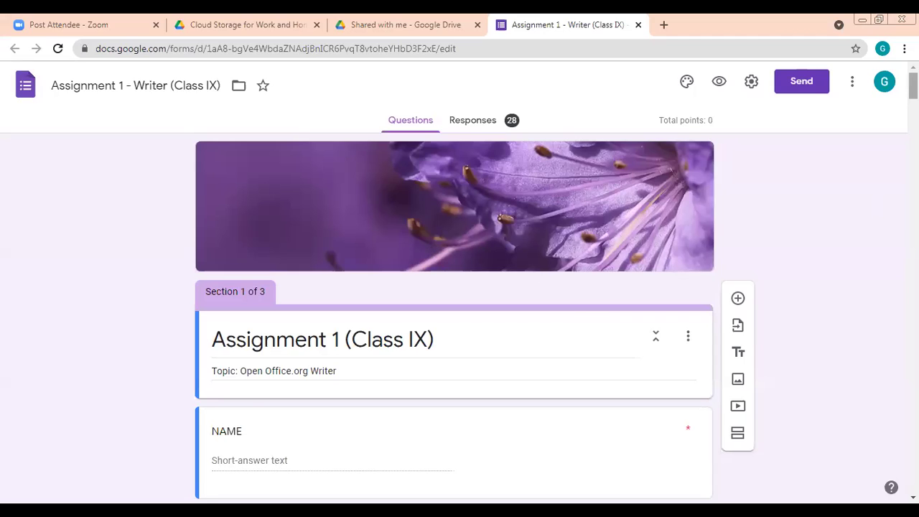
Preview the Assignment 1 (Class IX) form as respondents see it, and return to its editing page
scroll(459, 316, down, 4)
scroll(459, 315, down, 6)
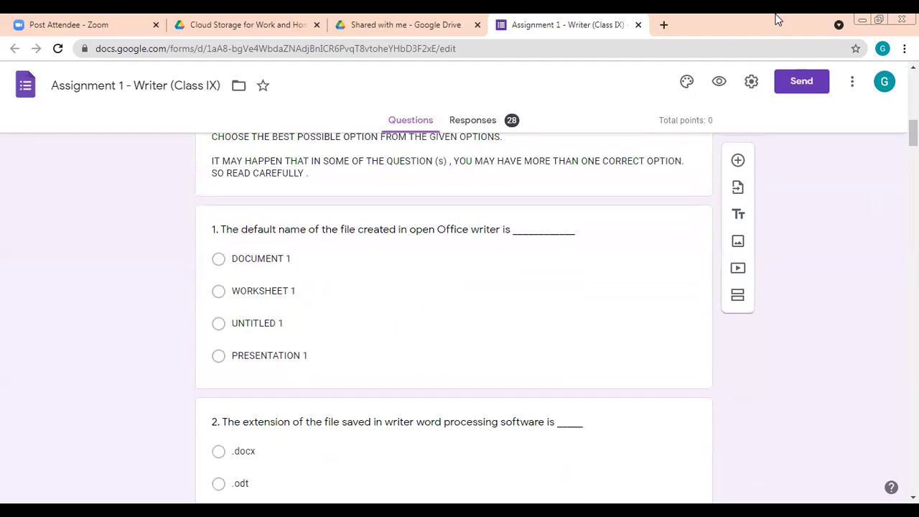
click(719, 81)
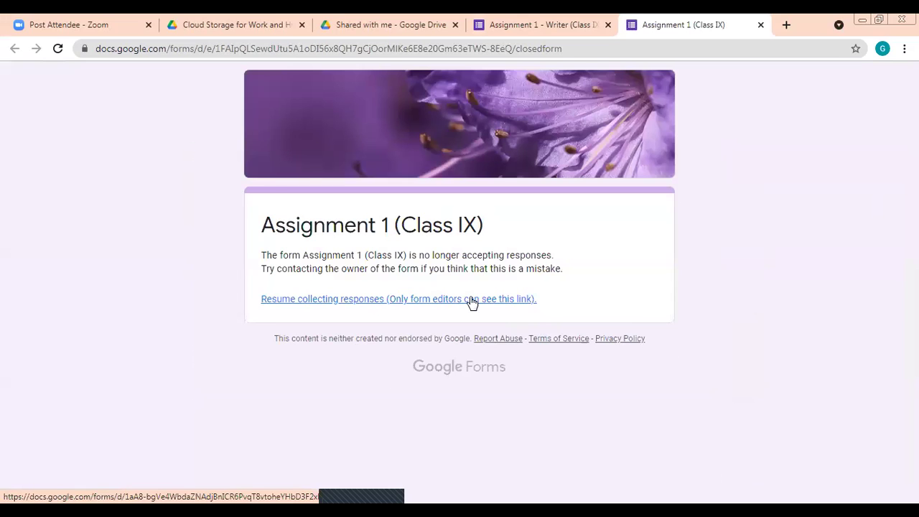
click(514, 24)
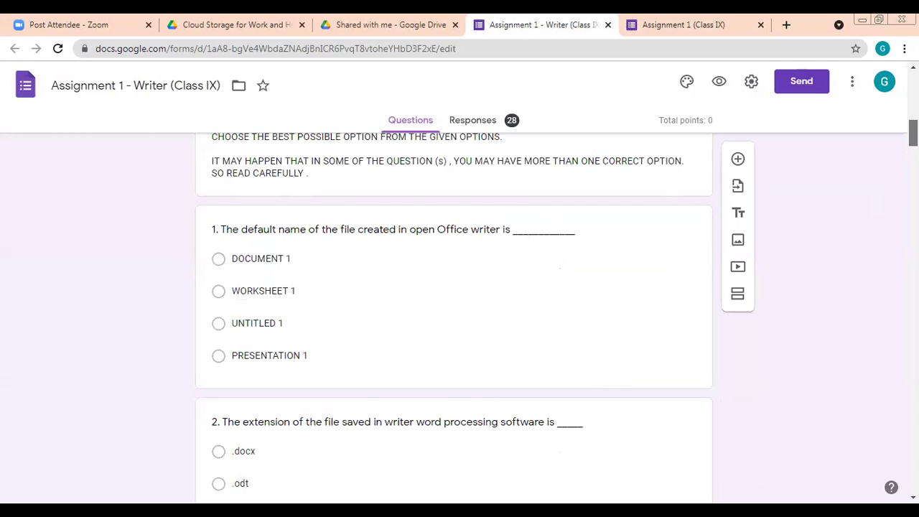
Read questions 1 to 5 of the assignment, covering Writer file names, extensions, saving steps, non-printing characters and the CTRL + E shortcut
scroll(454, 316, down, 1)
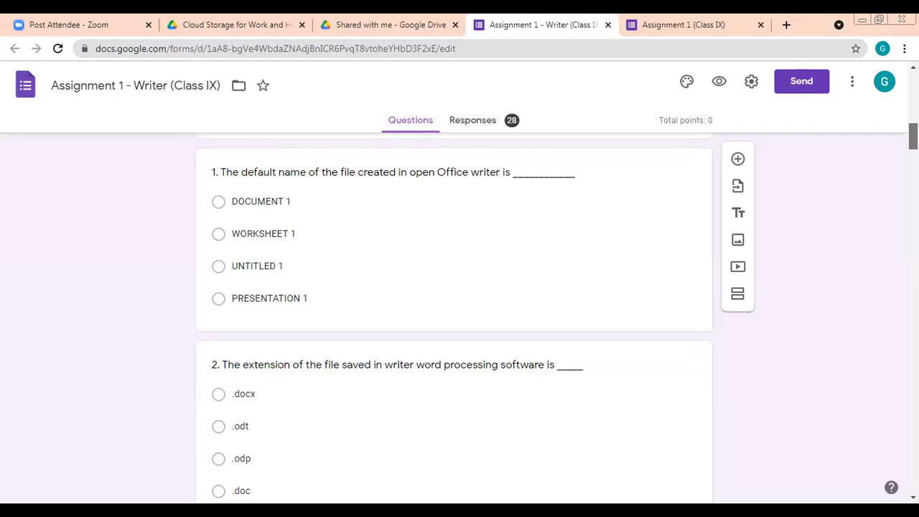
scroll(912, 144, down, 3)
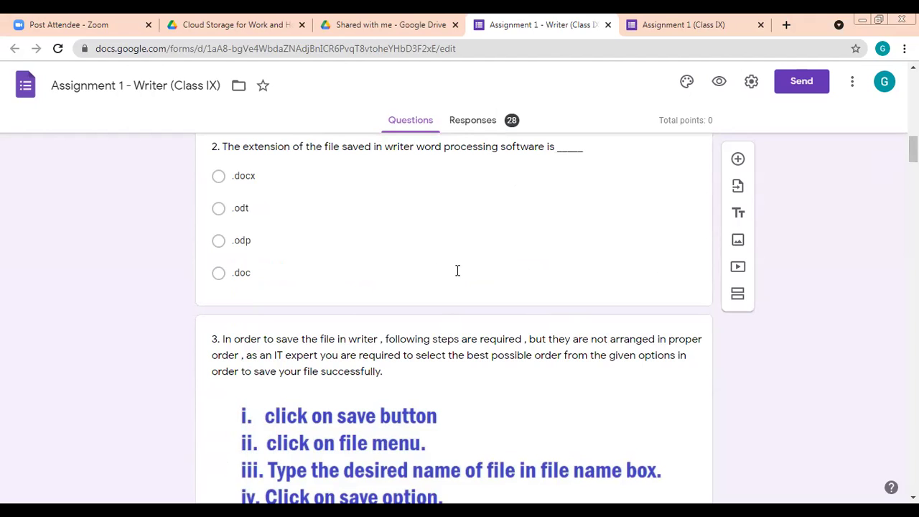
scroll(457, 270, down, 2)
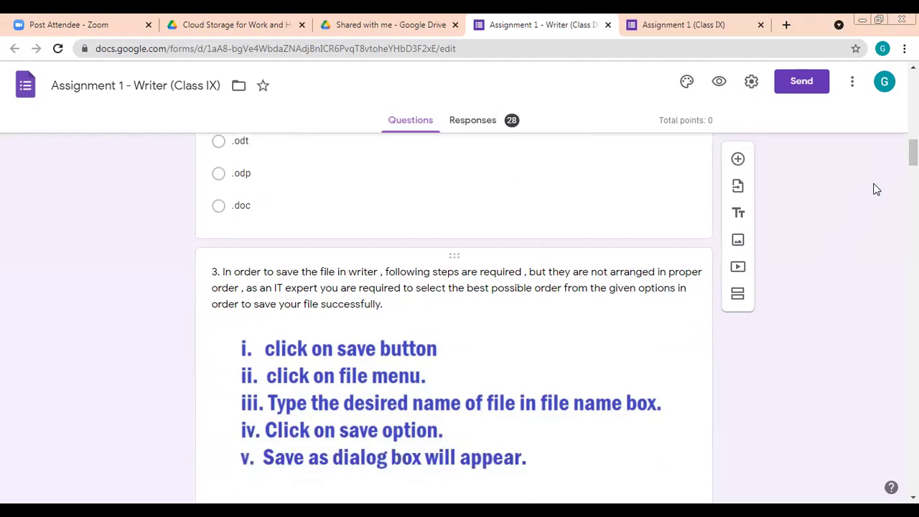
scroll(876, 189, down, 3)
scroll(453, 316, up, 1)
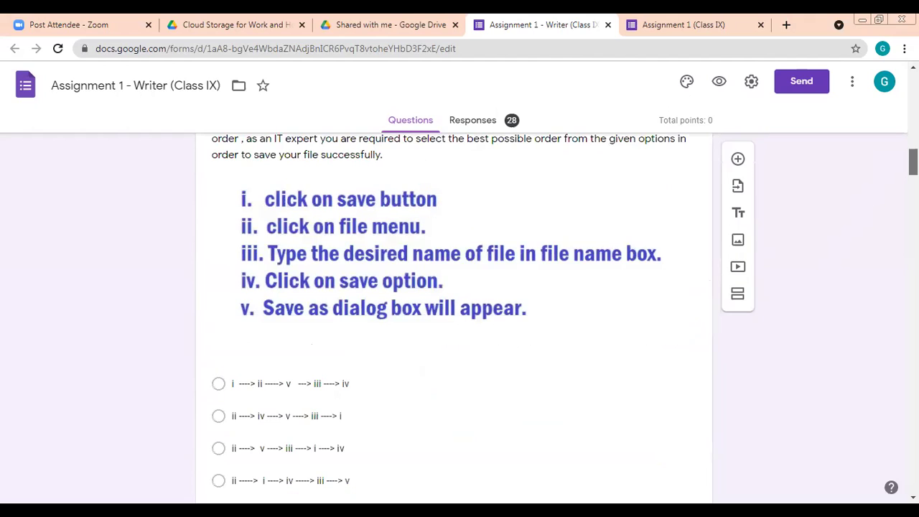
scroll(458, 316, down, 1)
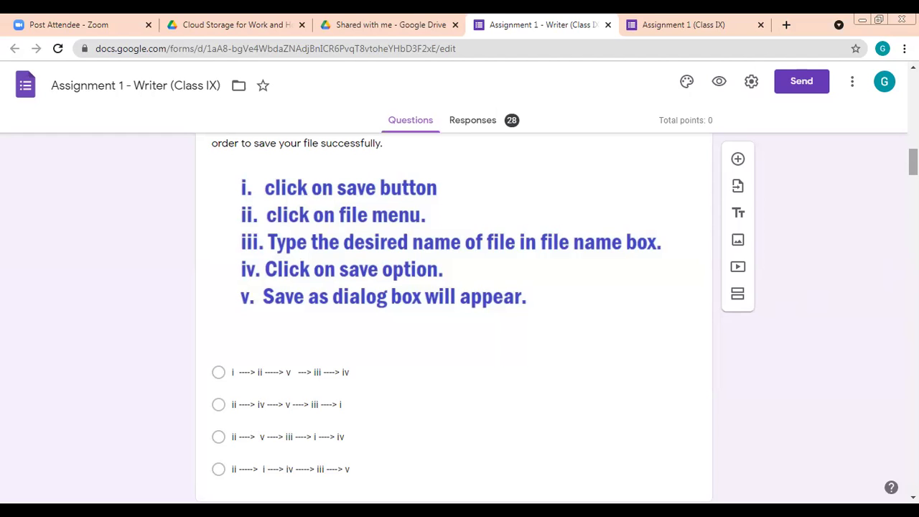
scroll(453, 316, down, 4)
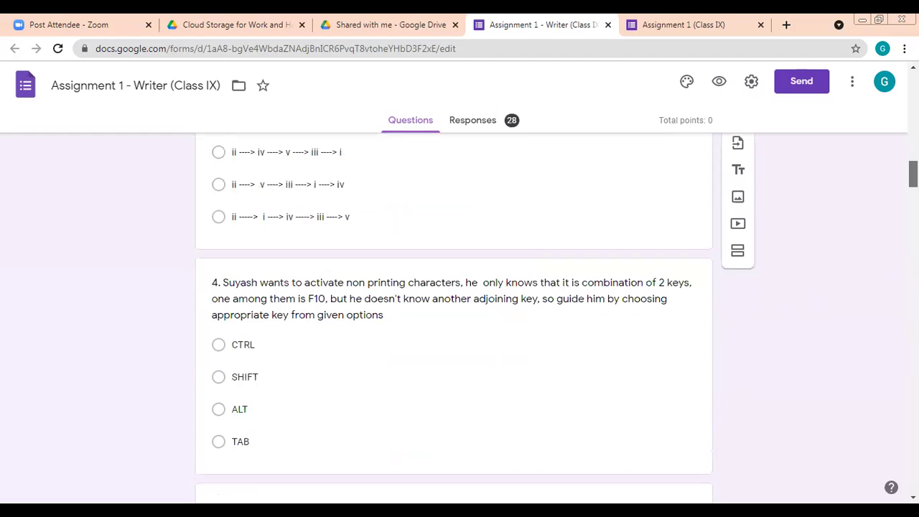
scroll(454, 316, down, 1)
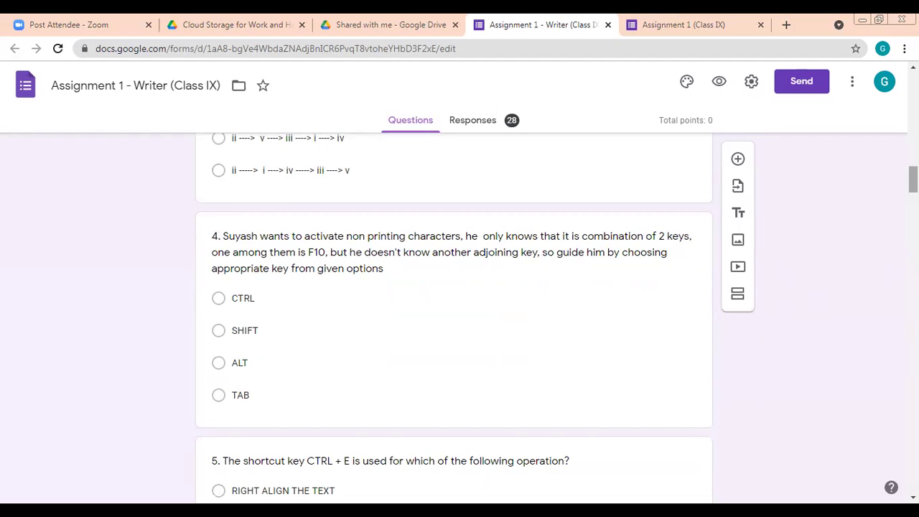
scroll(454, 316, down, 3)
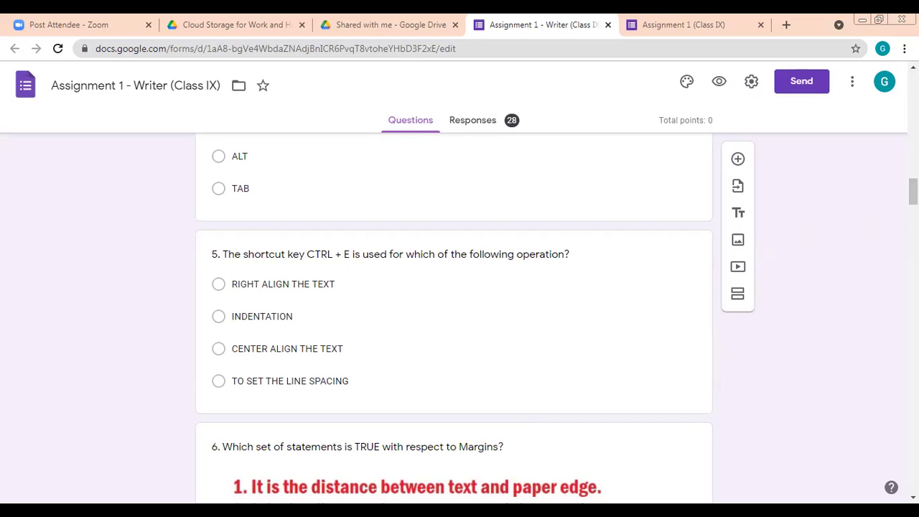
scroll(453, 315, up, 3)
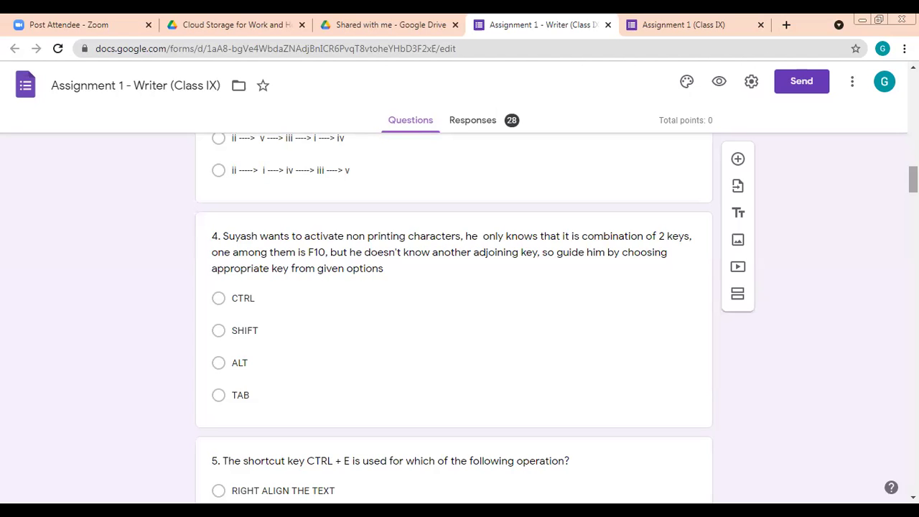
scroll(459, 319, down, 4)
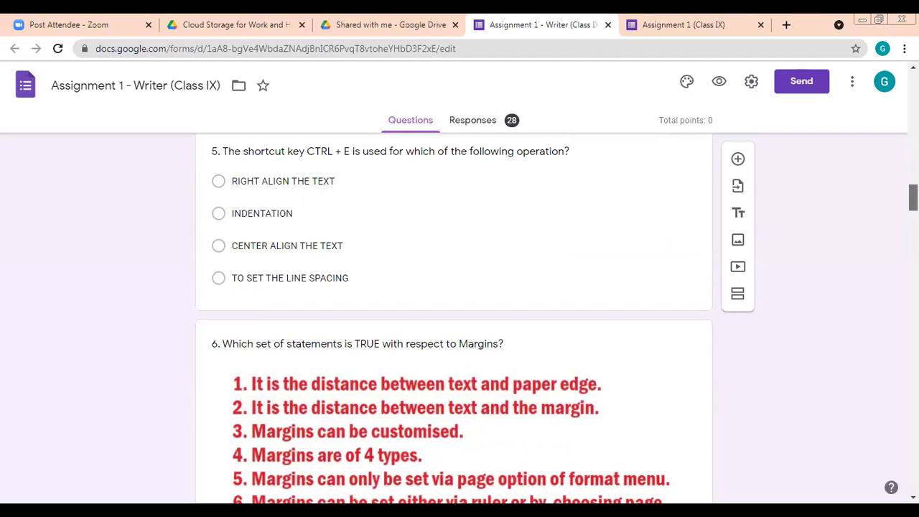
Read questions 6 to 9 on margins, the B, I and U toolbar, format menu options and line spacing points
scroll(459, 319, down, 2)
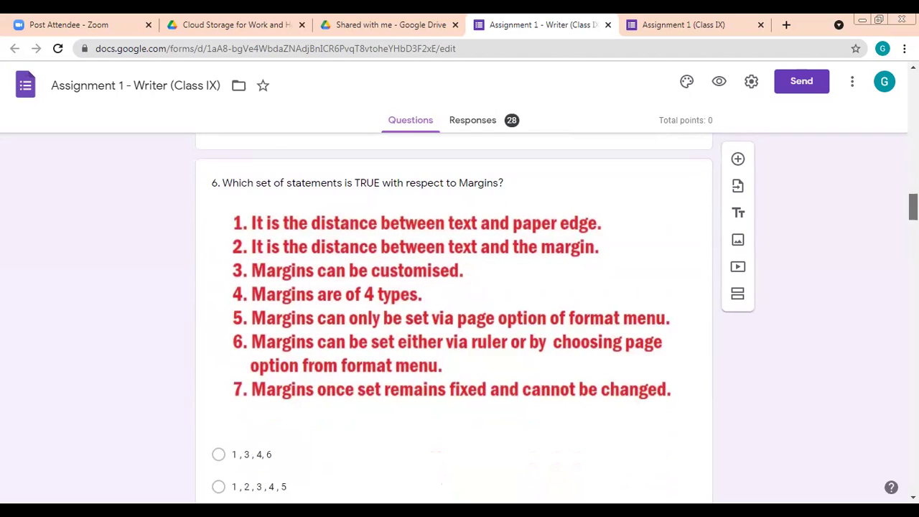
scroll(454, 318, down, 1)
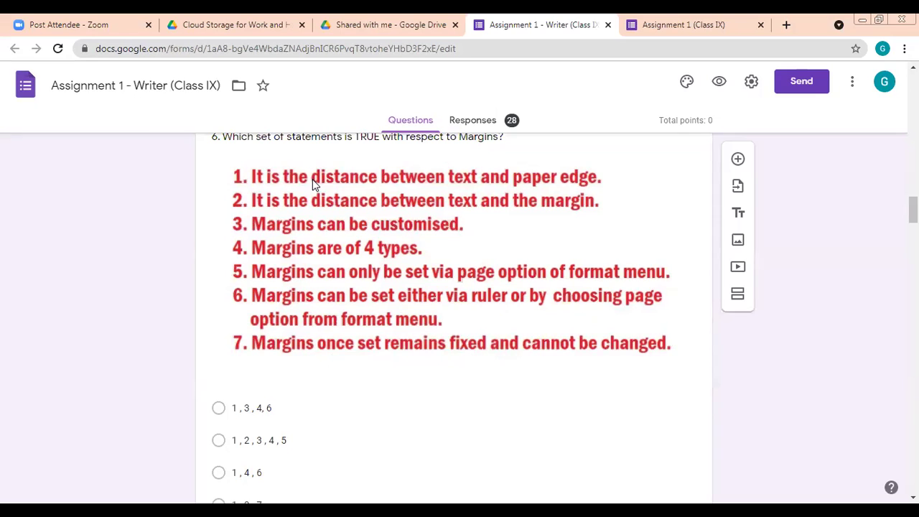
scroll(316, 390, down, 3)
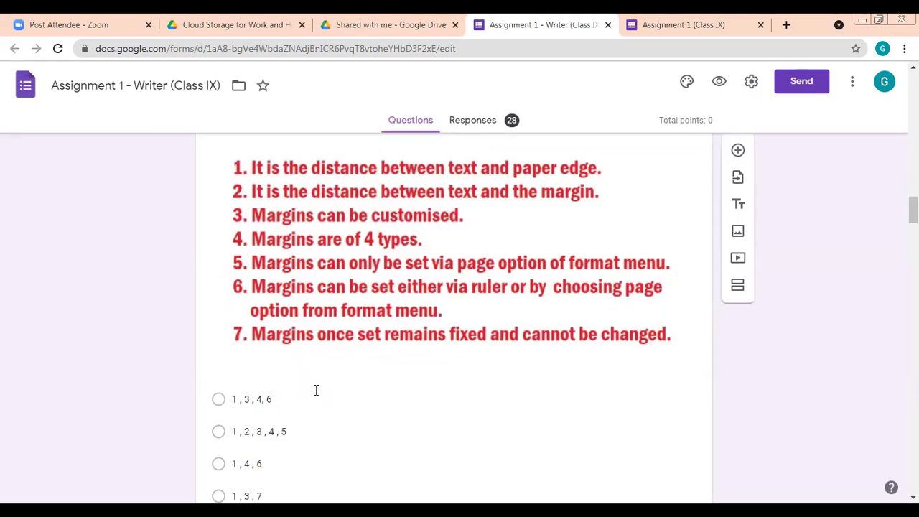
scroll(316, 390, down, 2)
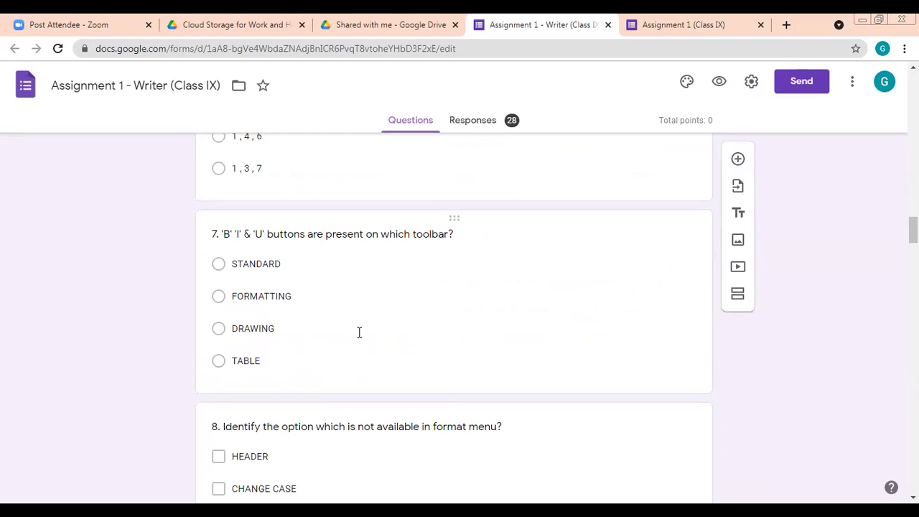
scroll(359, 332, down, 3)
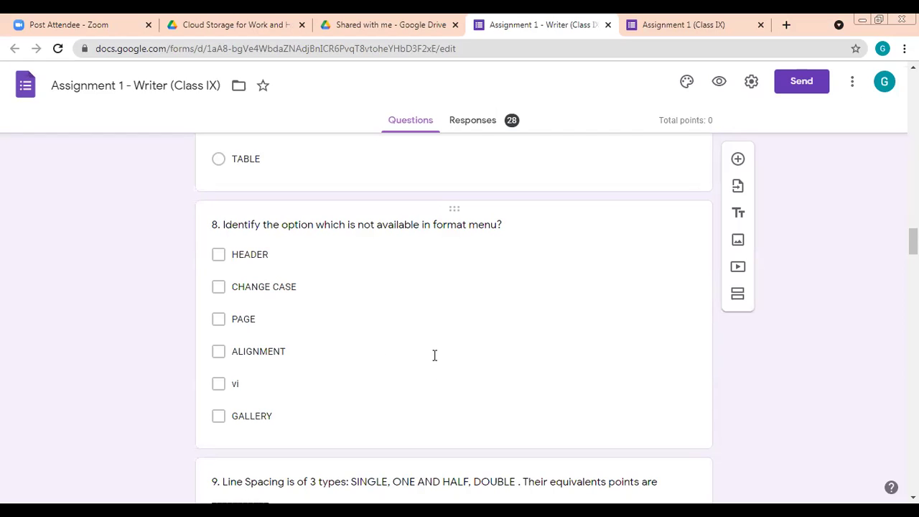
scroll(434, 355, down, 4)
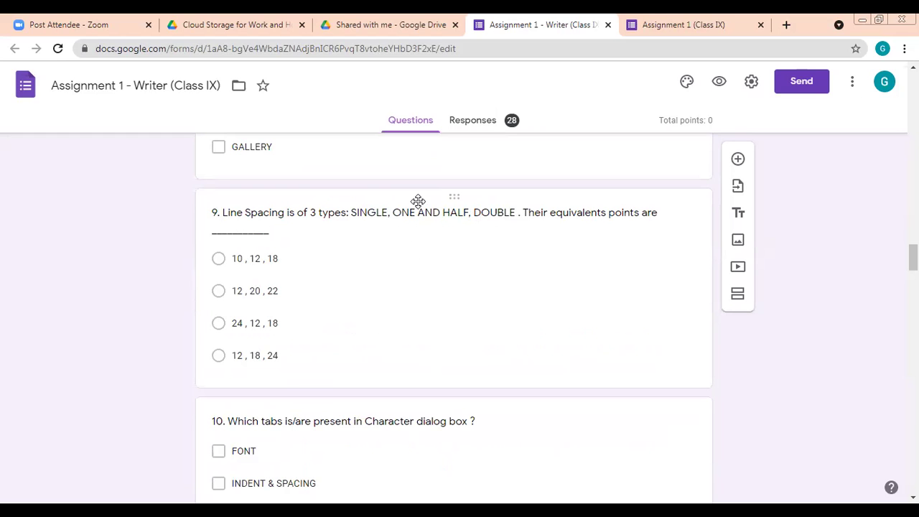
scroll(394, 308, down, 2)
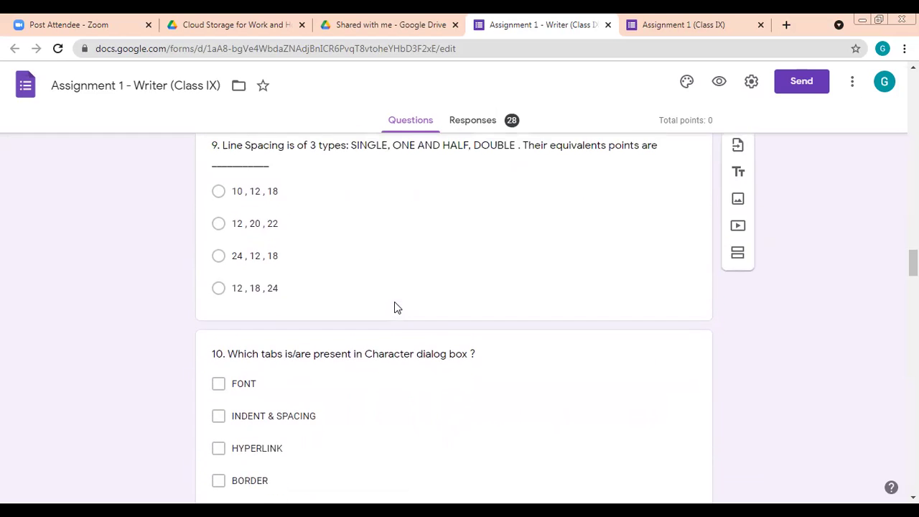
scroll(395, 305, up, 1)
scroll(395, 302, up, 1)
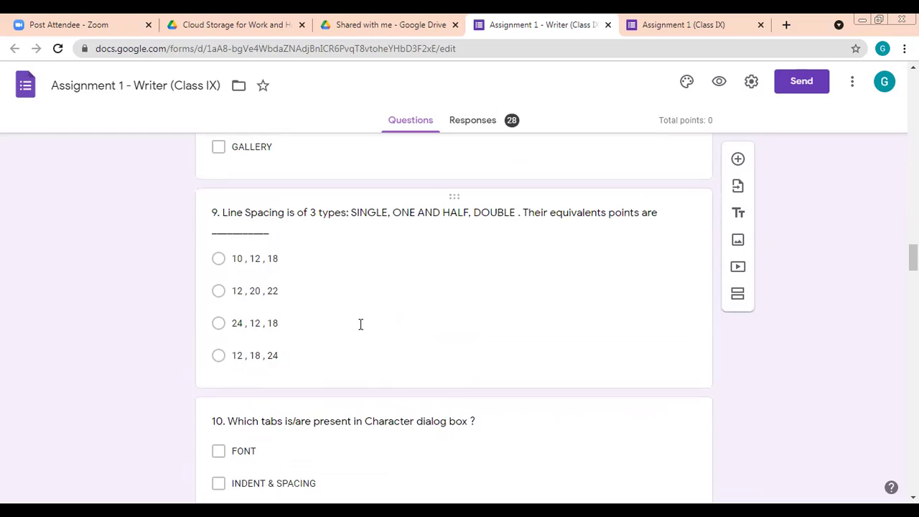
Open question 10 on the Character dialog box tabs to check which options are marked correct
scroll(392, 342, down, 2)
scroll(388, 340, down, 2)
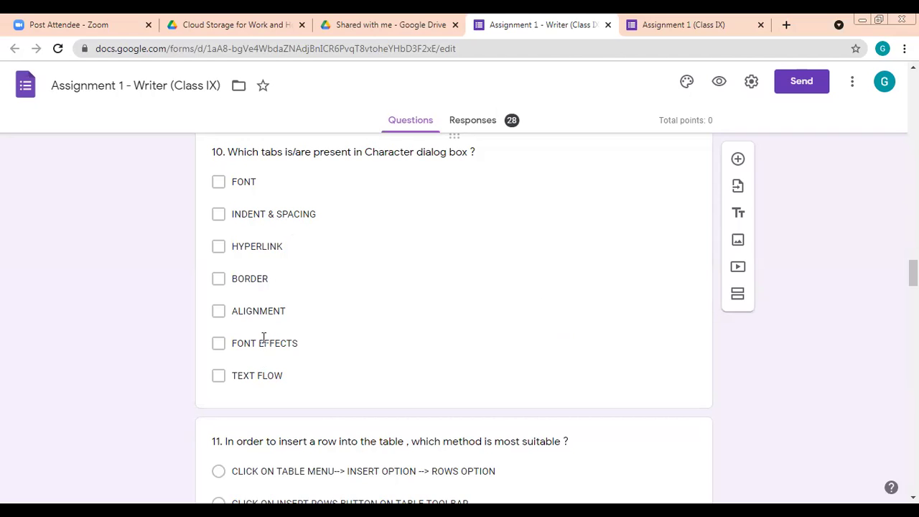
click(400, 261)
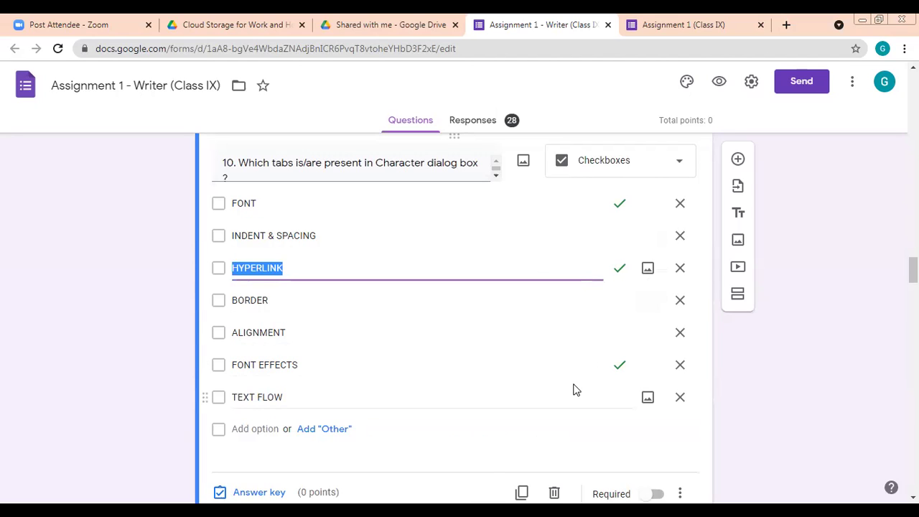
Open question 11 on inserting a table row and check which method is marked correct
scroll(480, 364, down, 1)
scroll(480, 364, down, 4)
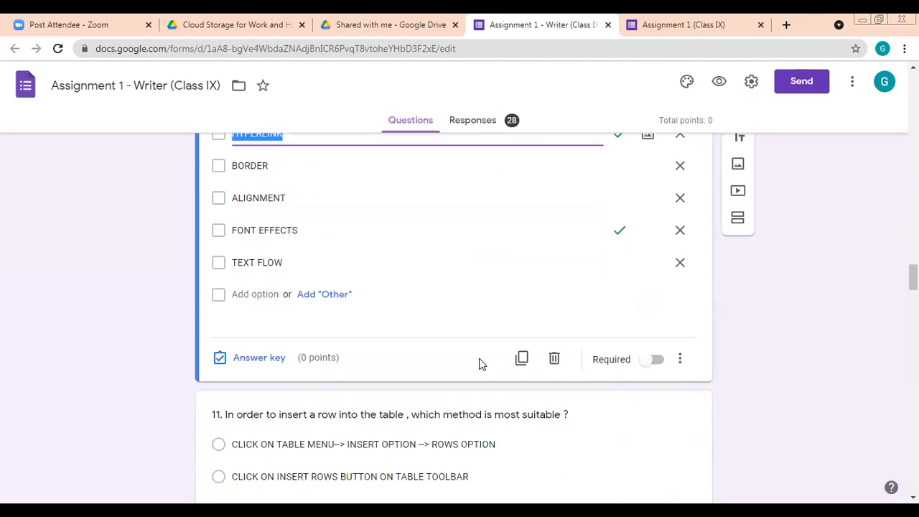
scroll(480, 314, down, 1)
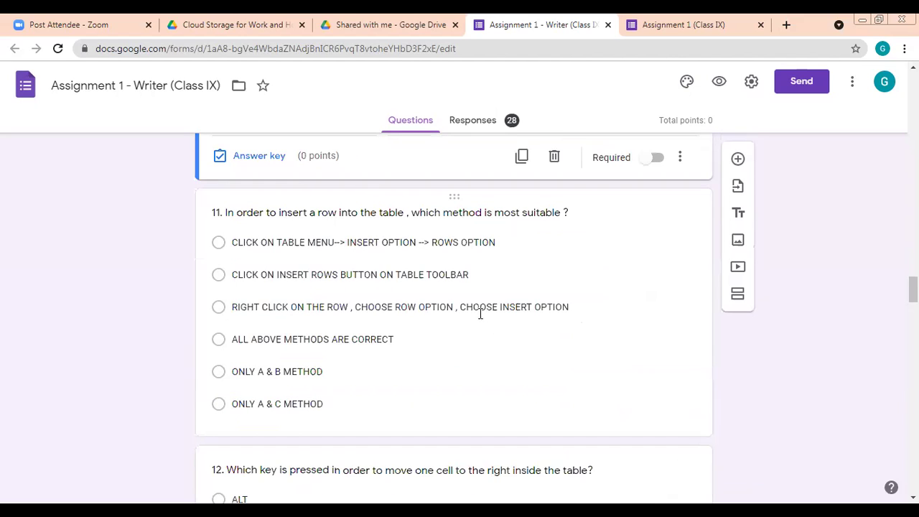
click(437, 354)
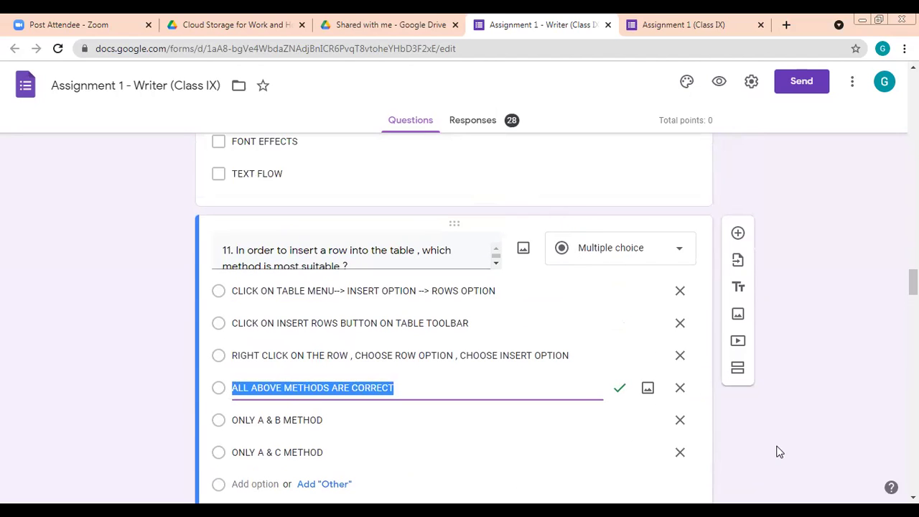
click(751, 395)
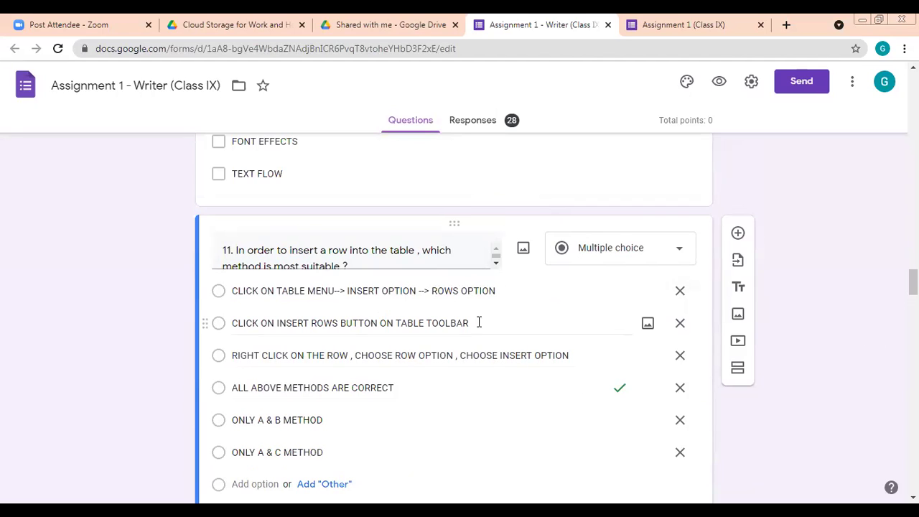
scroll(507, 318, down, 1)
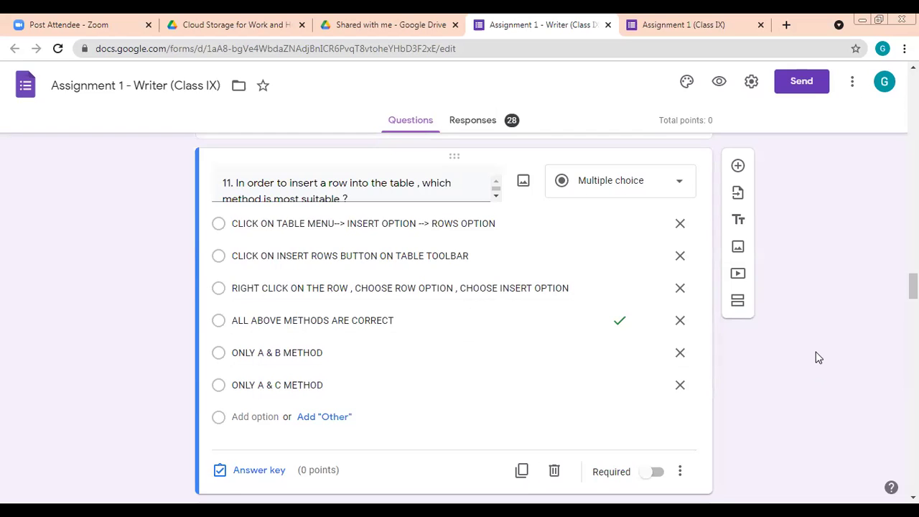
Read questions 12 to 16 on table navigation, spelling check, case conversion, Find & Replace and the Gallery option
scroll(818, 357, down, 1)
scroll(819, 357, down, 3)
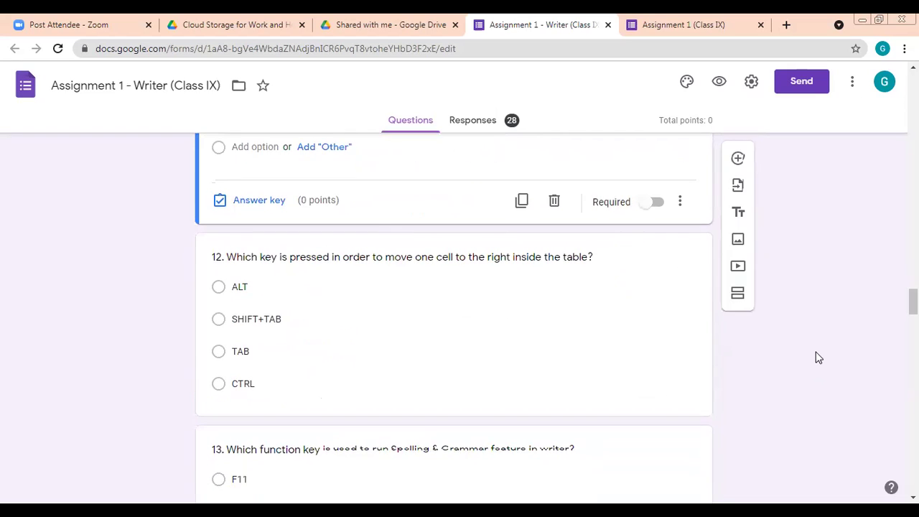
scroll(819, 357, down, 1)
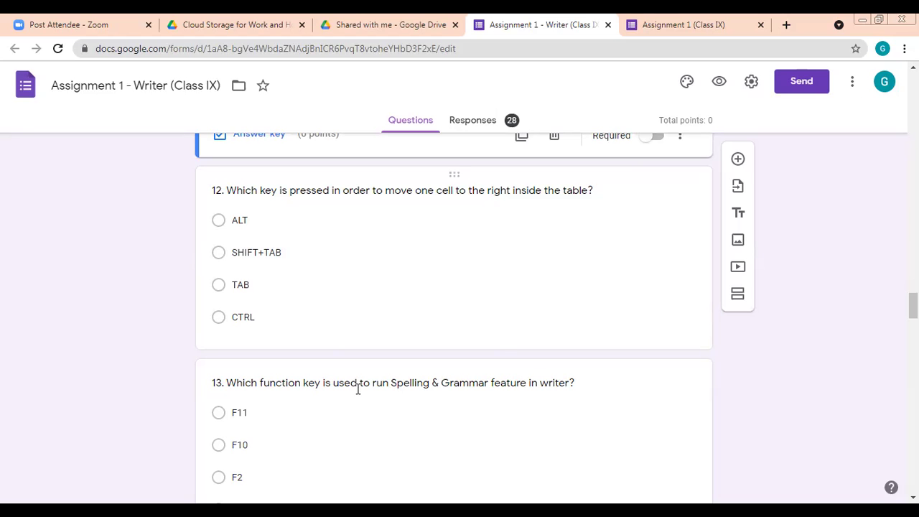
scroll(391, 384, down, 2)
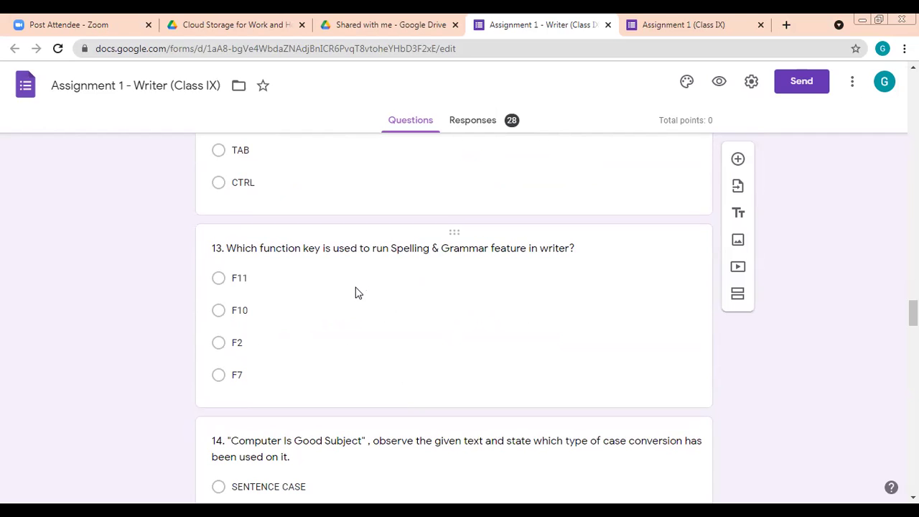
scroll(355, 292, down, 1)
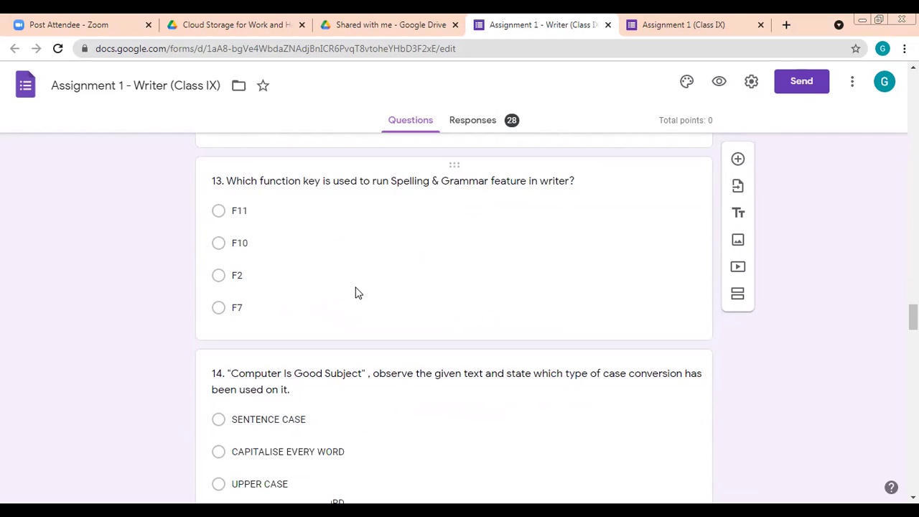
scroll(358, 298, down, 2)
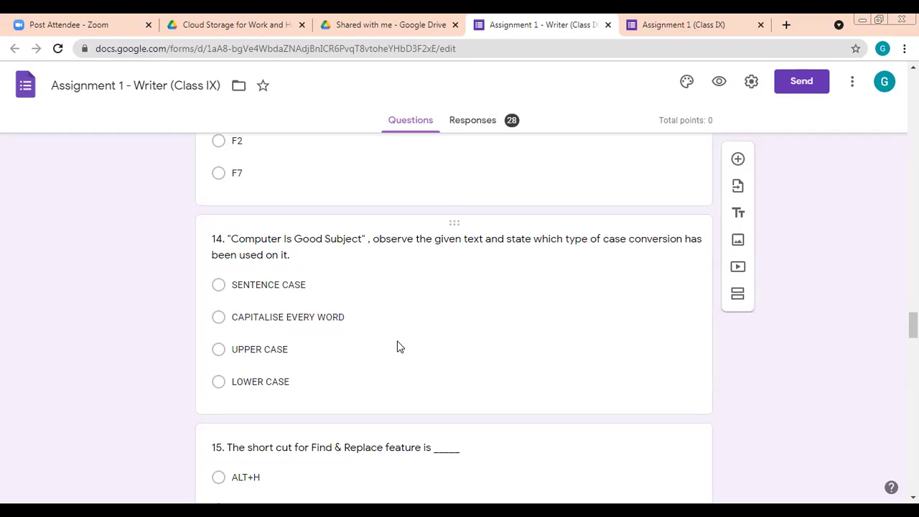
scroll(398, 340, down, 3)
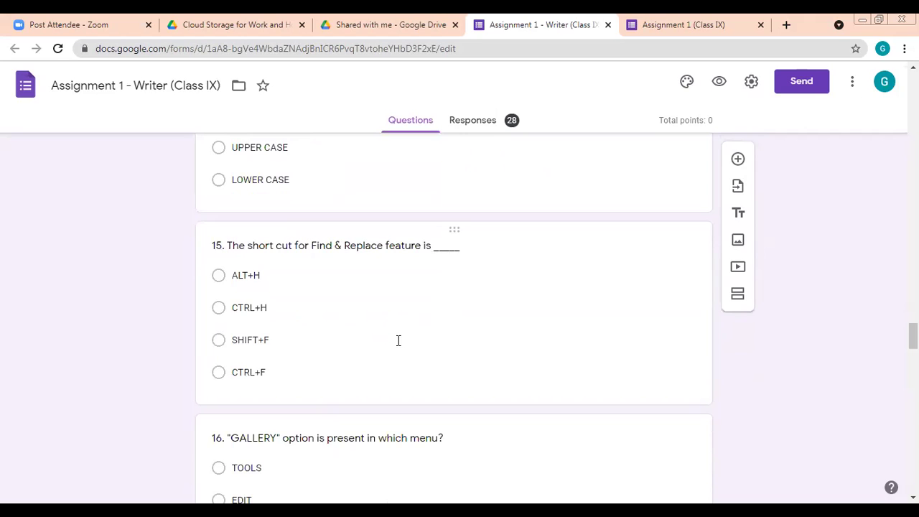
scroll(398, 340, down, 1)
scroll(399, 340, down, 2)
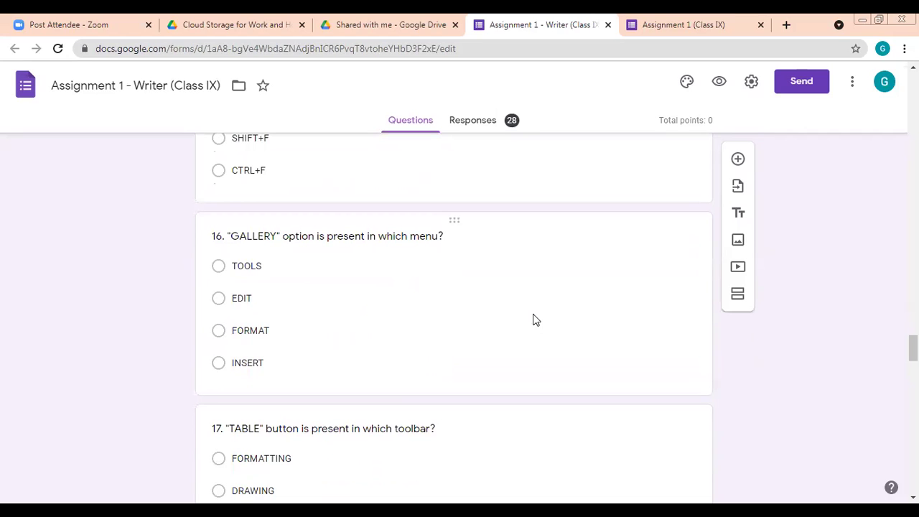
Open question 17 on the toolbar containing the TABLE button to check which option is marked correct
scroll(547, 332, down, 2)
scroll(545, 330, down, 1)
scroll(545, 332, down, 1)
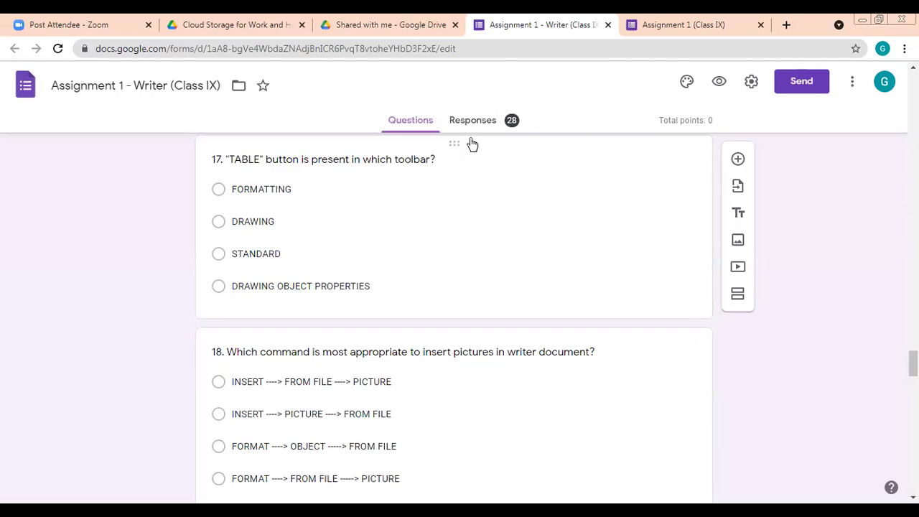
click(436, 168)
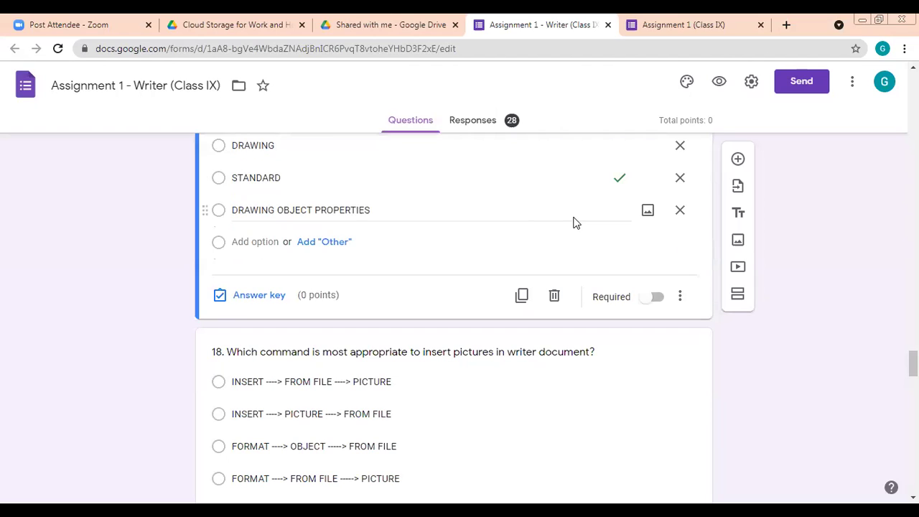
Read questions 18 to 20 on inserting pictures, Drawing Object combinations and the Replace with box
scroll(525, 229, down, 1)
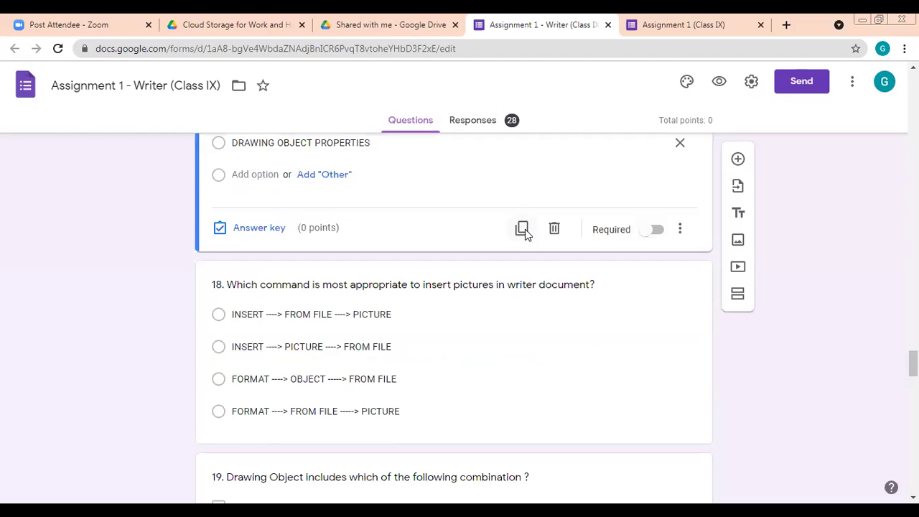
scroll(525, 229, down, 1)
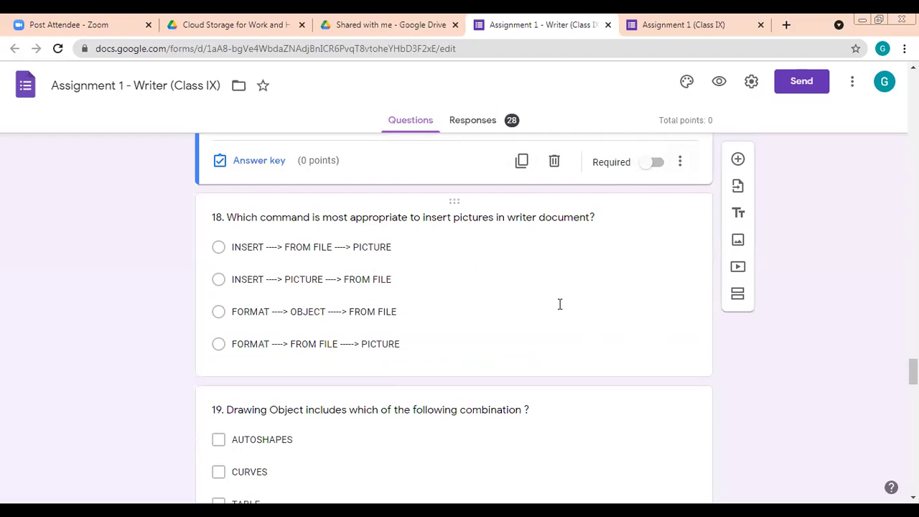
scroll(546, 308, down, 1)
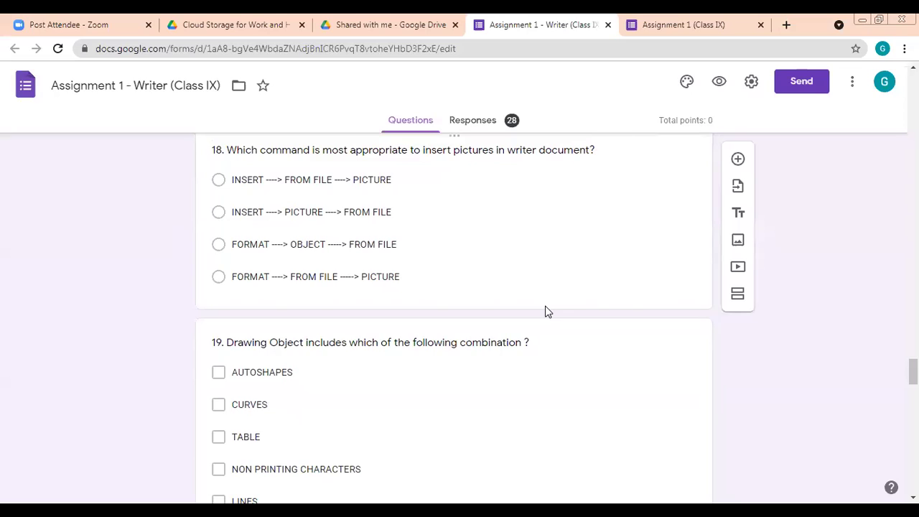
scroll(545, 311, down, 1)
scroll(546, 307, down, 1)
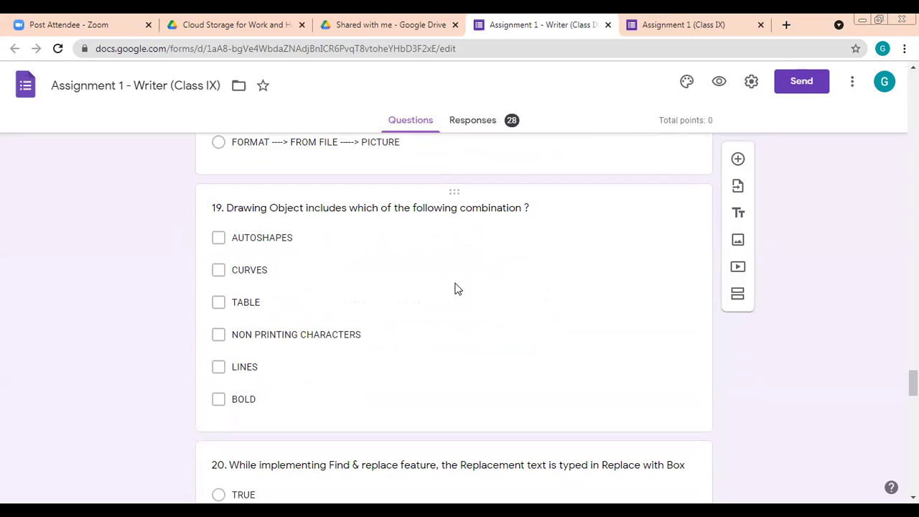
scroll(466, 339, down, 2)
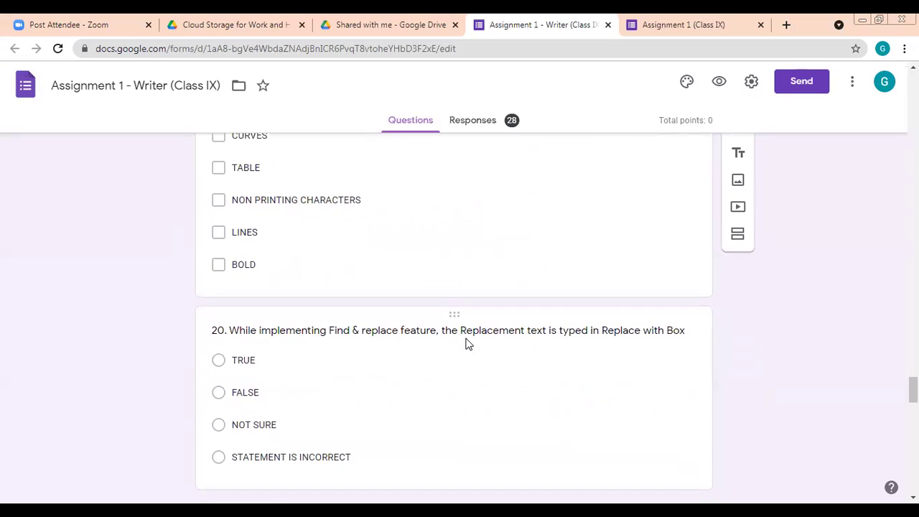
scroll(466, 343, down, 1)
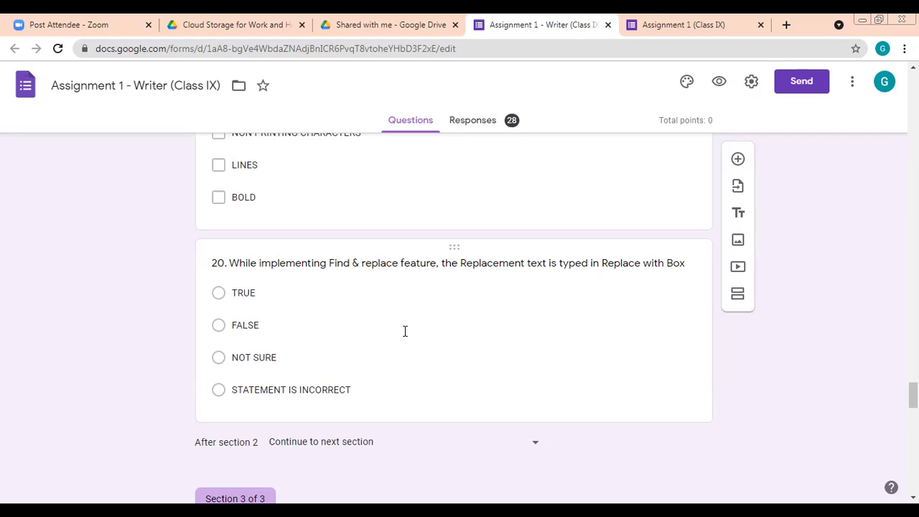
Read the paragraph formatting case study passage in section 3 of the form
scroll(402, 356, down, 2)
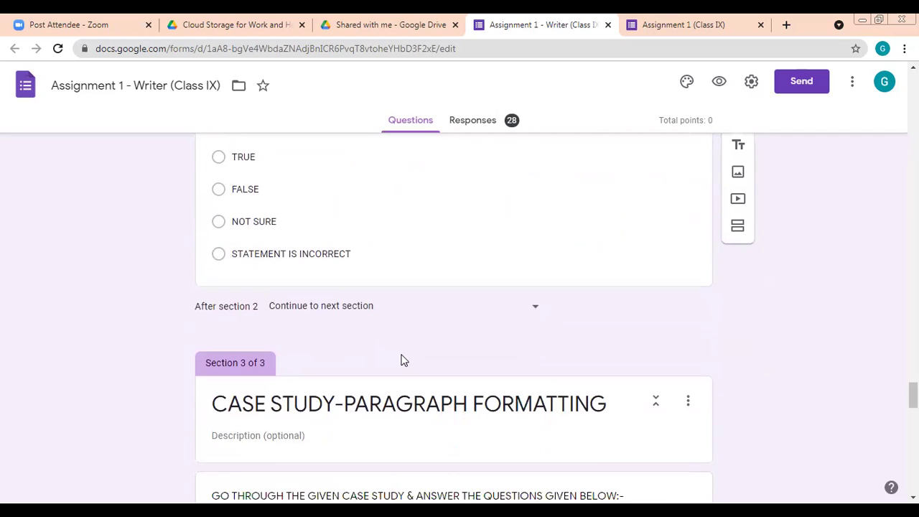
scroll(404, 360, down, 2)
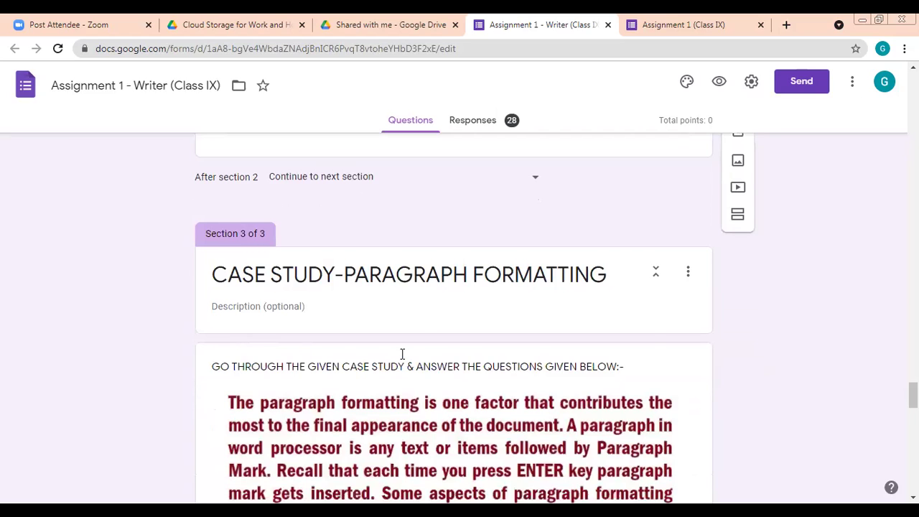
scroll(402, 353, down, 3)
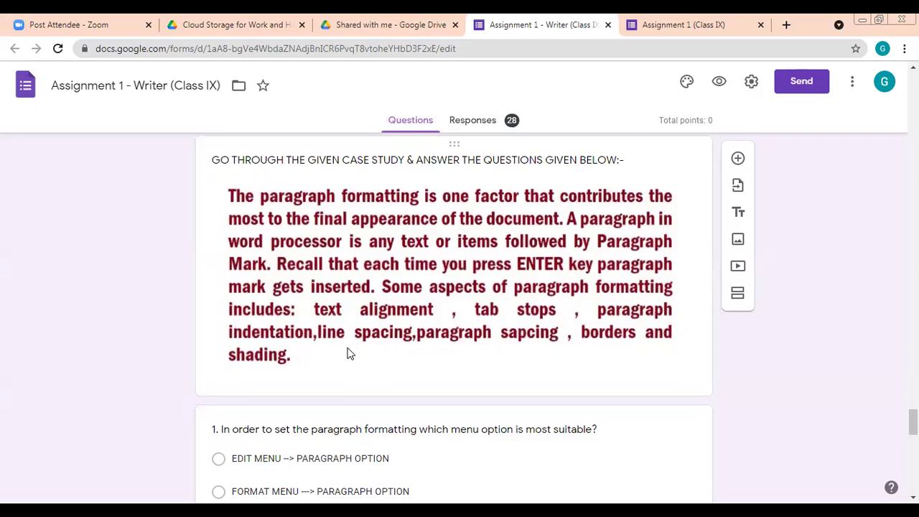
Read case study questions 1 to 5 on the paragraph menu option, dialog tabs, paragraph mark, indentation and alignment, and return to the passage
scroll(348, 354, down, 2)
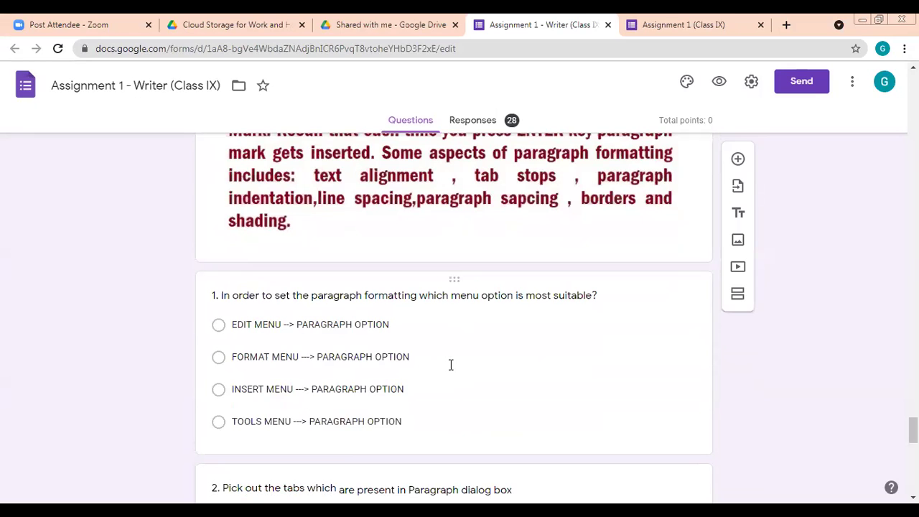
scroll(448, 364, down, 1)
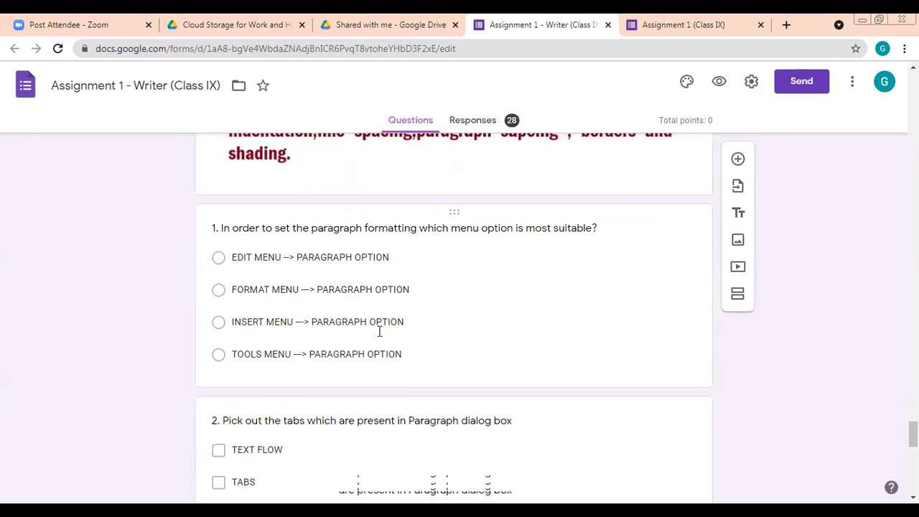
scroll(380, 332, down, 3)
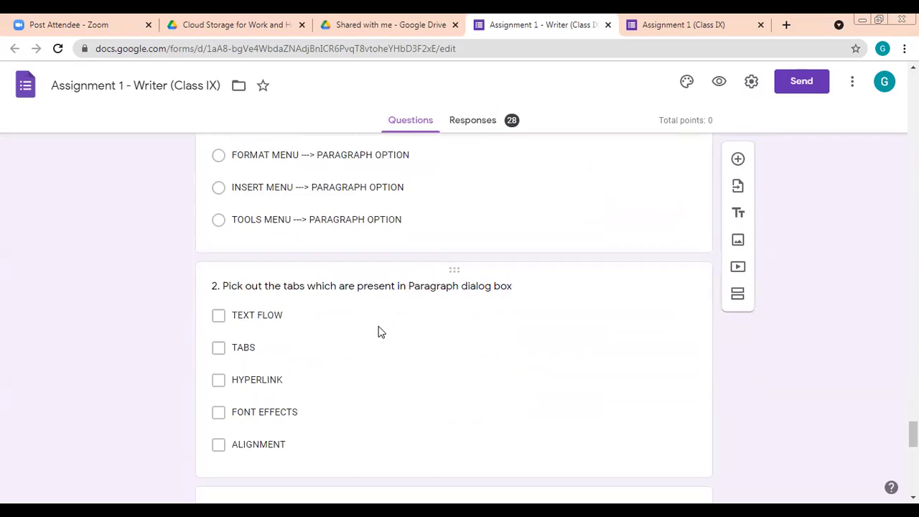
scroll(379, 332, down, 1)
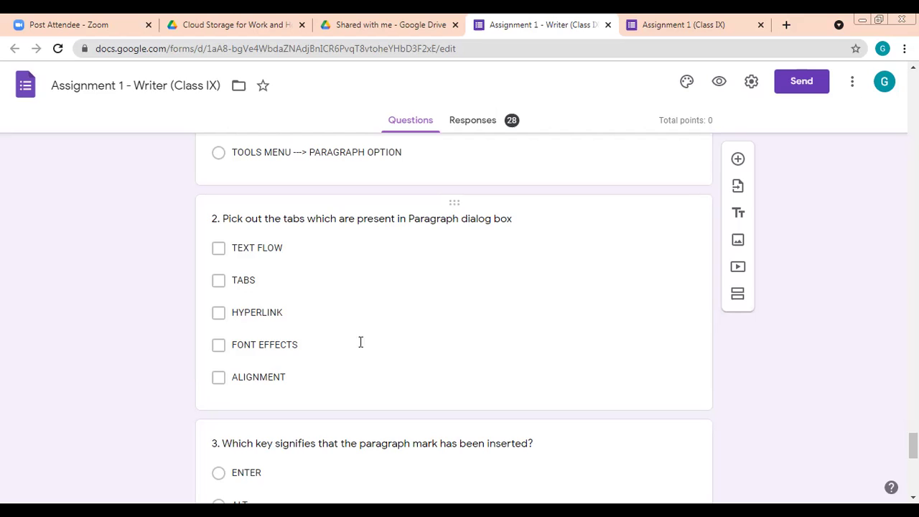
scroll(359, 347, down, 2)
scroll(359, 348, down, 1)
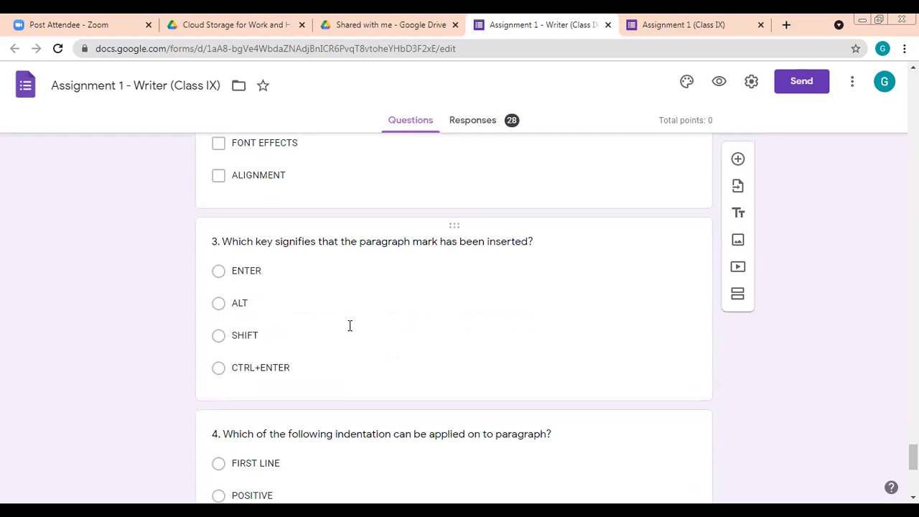
scroll(349, 327, down, 3)
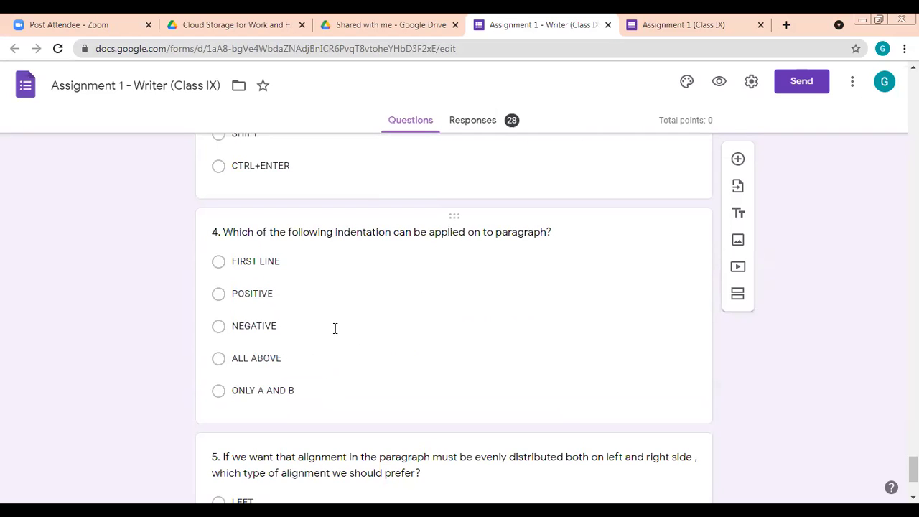
scroll(316, 327, down, 3)
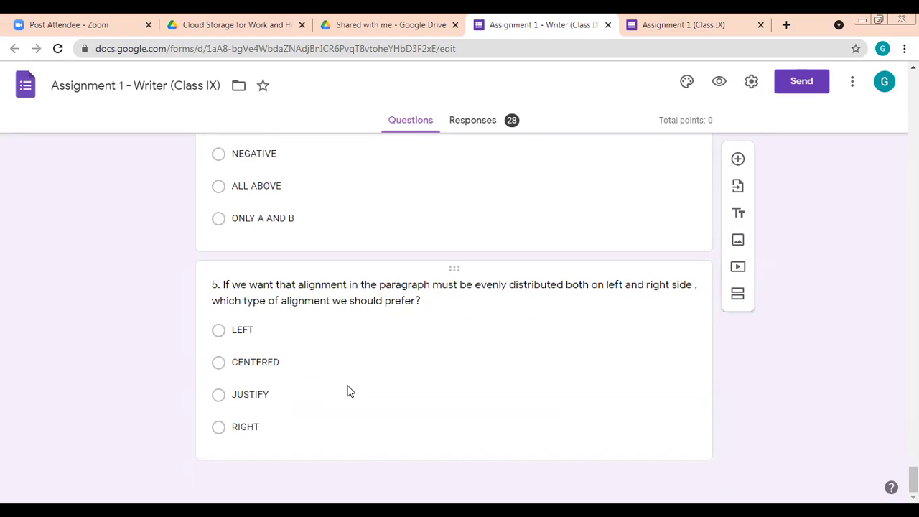
scroll(347, 390, up, 10)
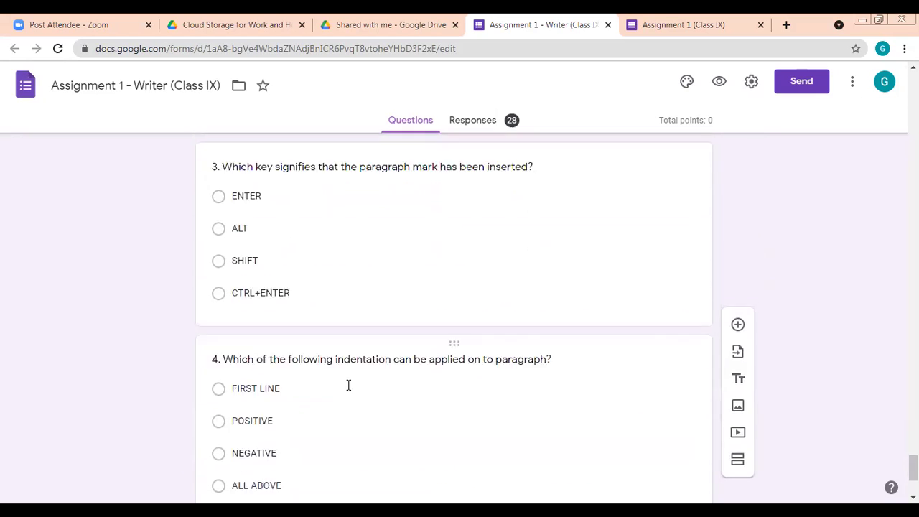
scroll(803, 474, up, 4)
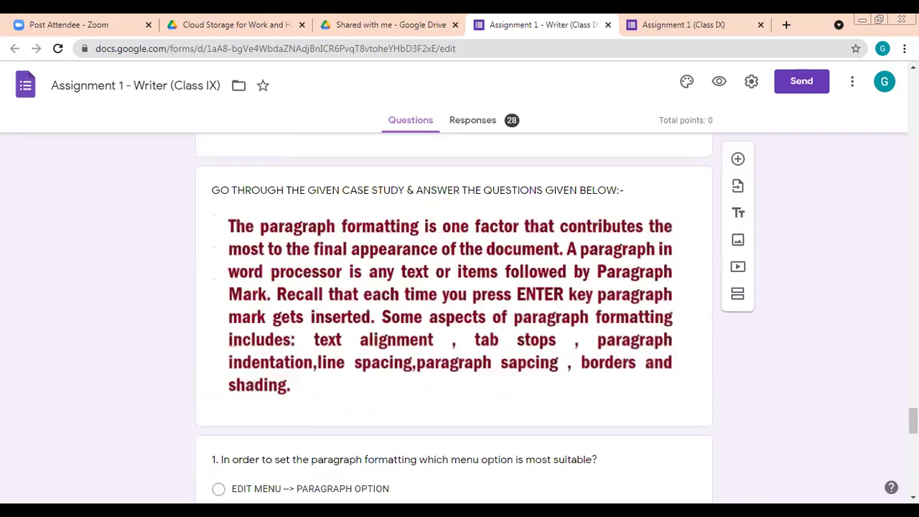